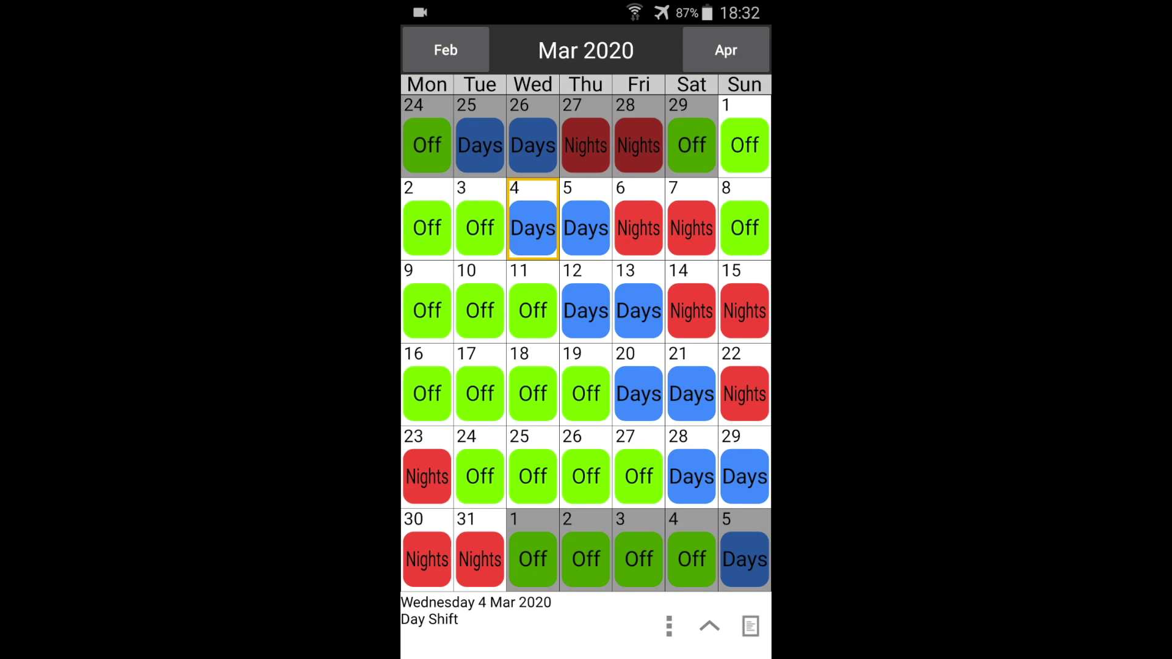
Step: Open the My Calendars screen from the overflow menu
{"action": "left_click", "coordinate": [668, 624]}
{"action": "left_click", "coordinate": [594, 268]}
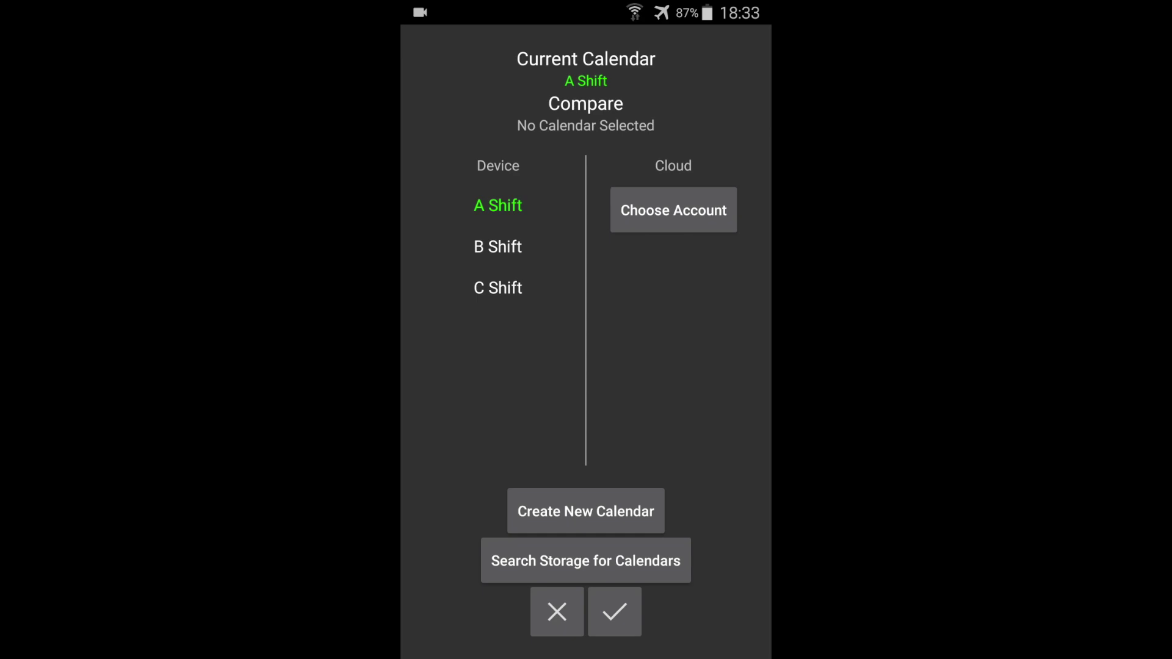
Step: Connect Shifts to the cloud using the phone's Google account
{"action": "left_click", "coordinate": [680, 210]}
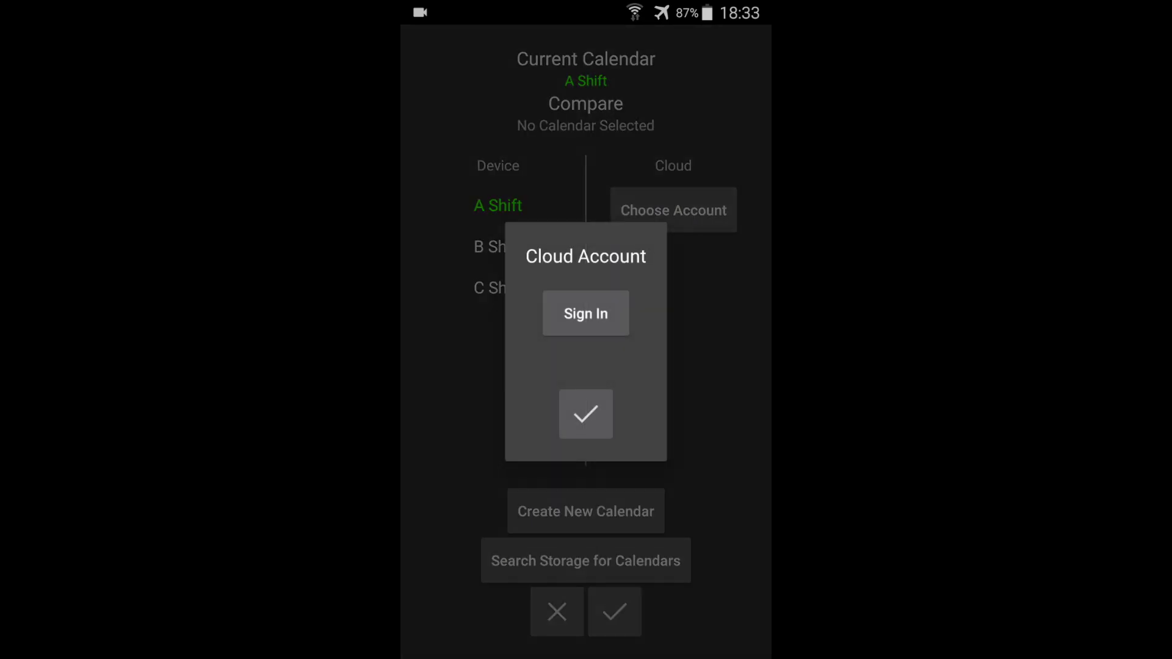
{"action": "left_click", "coordinate": [586, 313]}
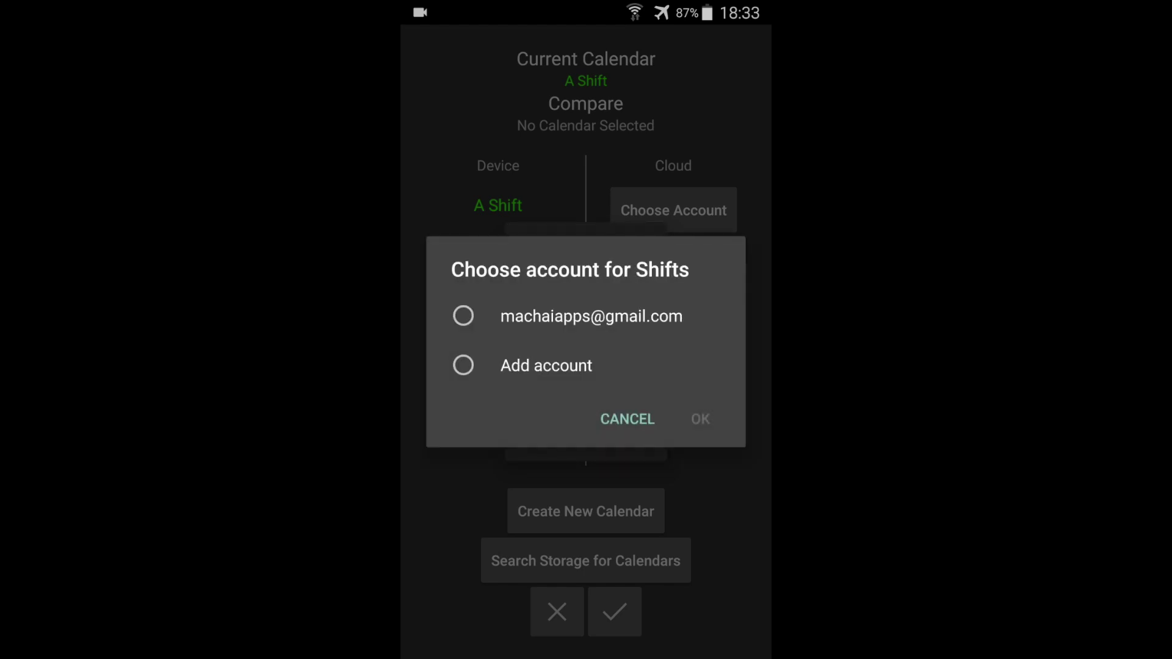
{"action": "left_click", "coordinate": [492, 313]}
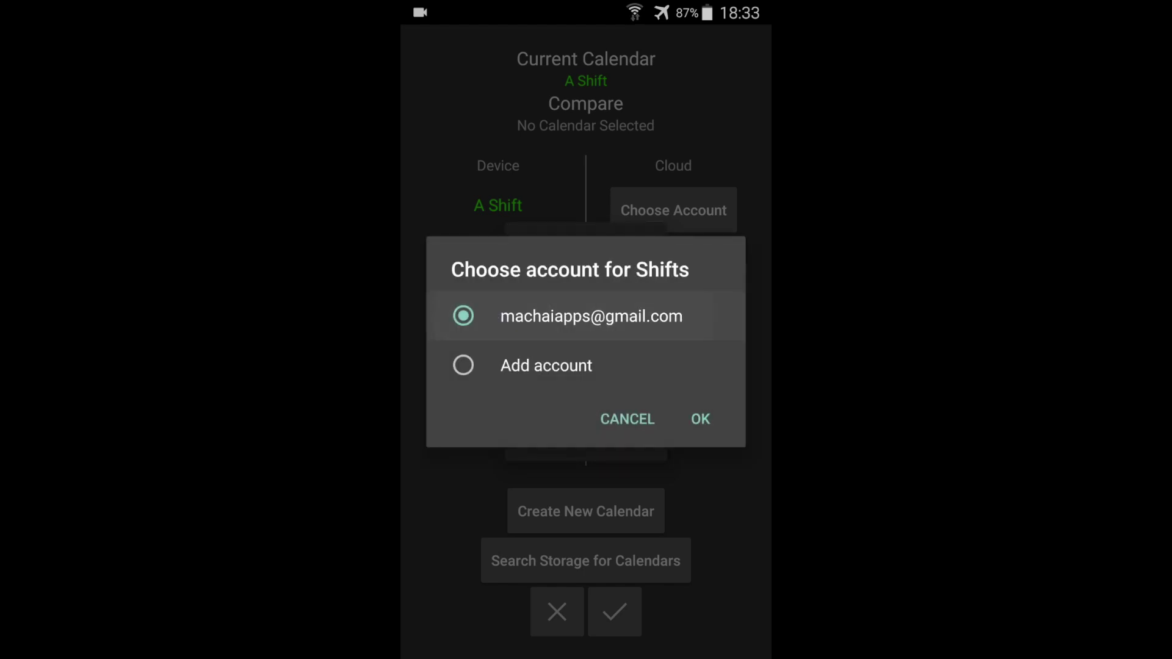
{"action": "left_click", "coordinate": [700, 418]}
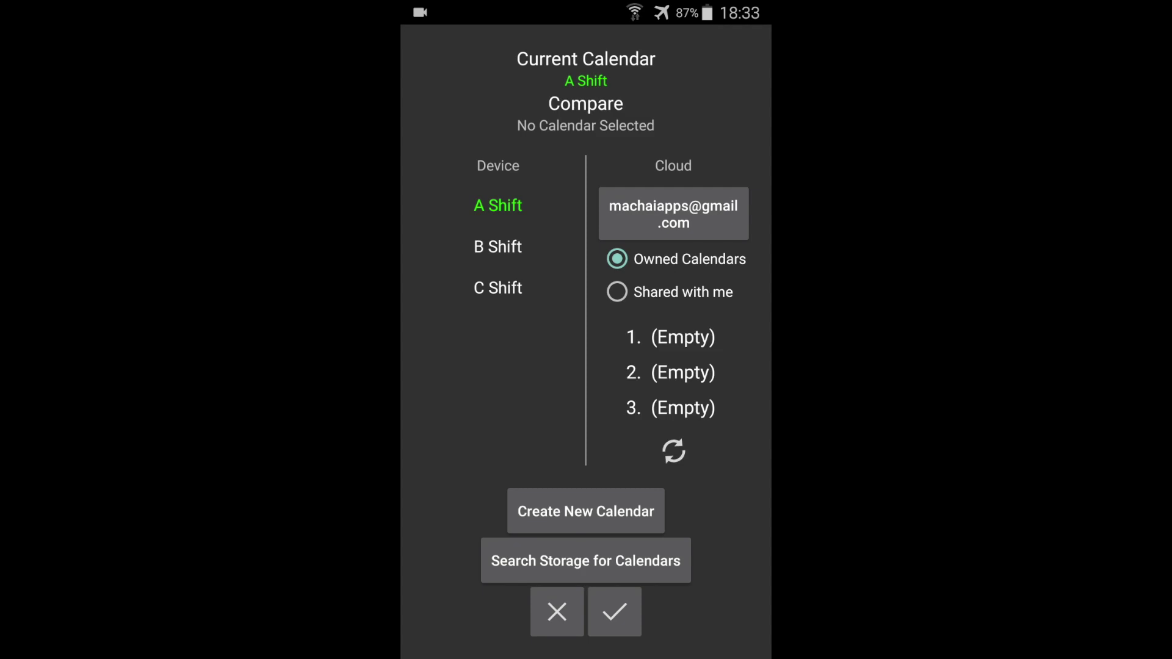
Step: Upload the device calendar A Shift to the cloud and use the cloud copy
{"action": "left_click", "coordinate": [497, 205]}
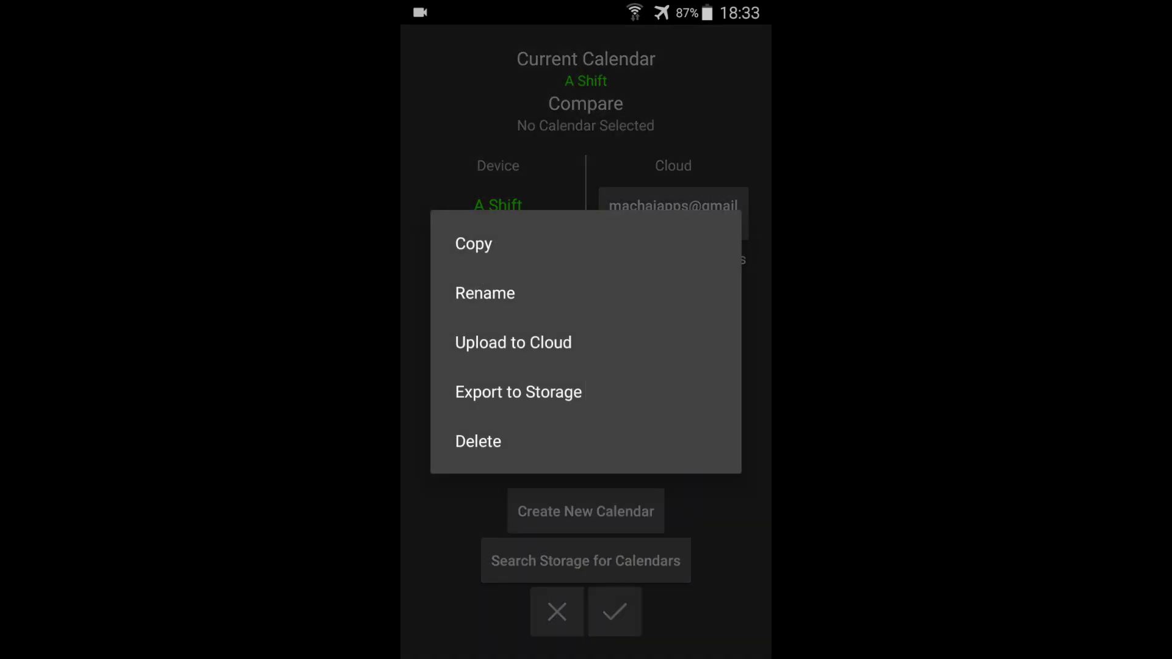
{"action": "left_click", "coordinate": [587, 337]}
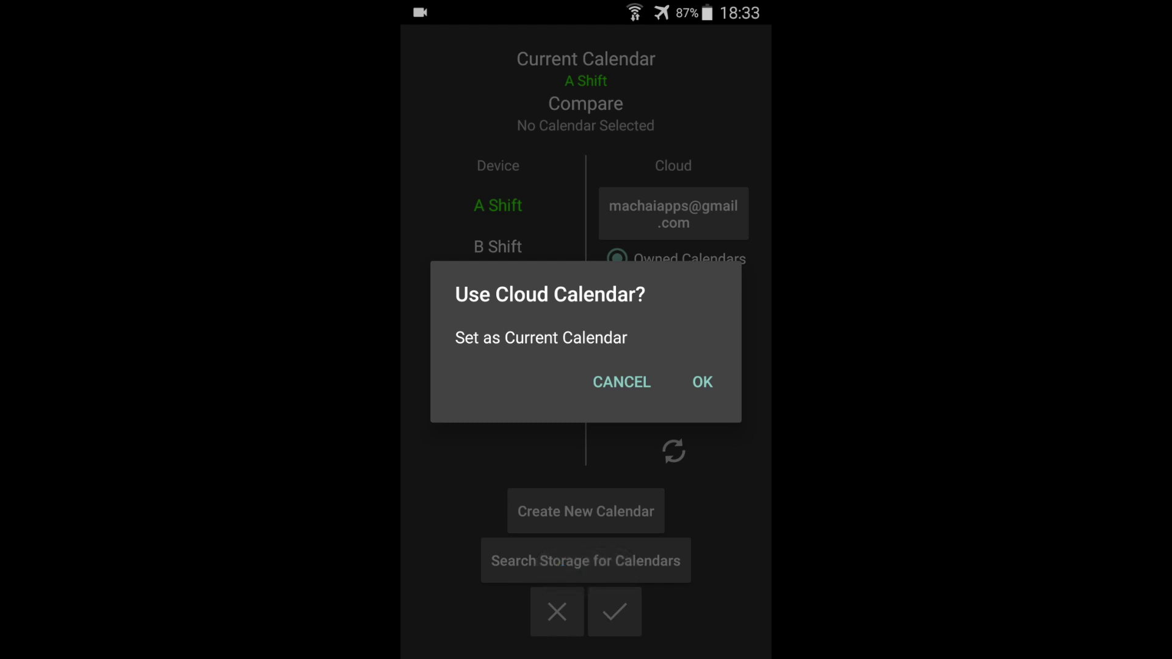
{"action": "left_click", "coordinate": [714, 385]}
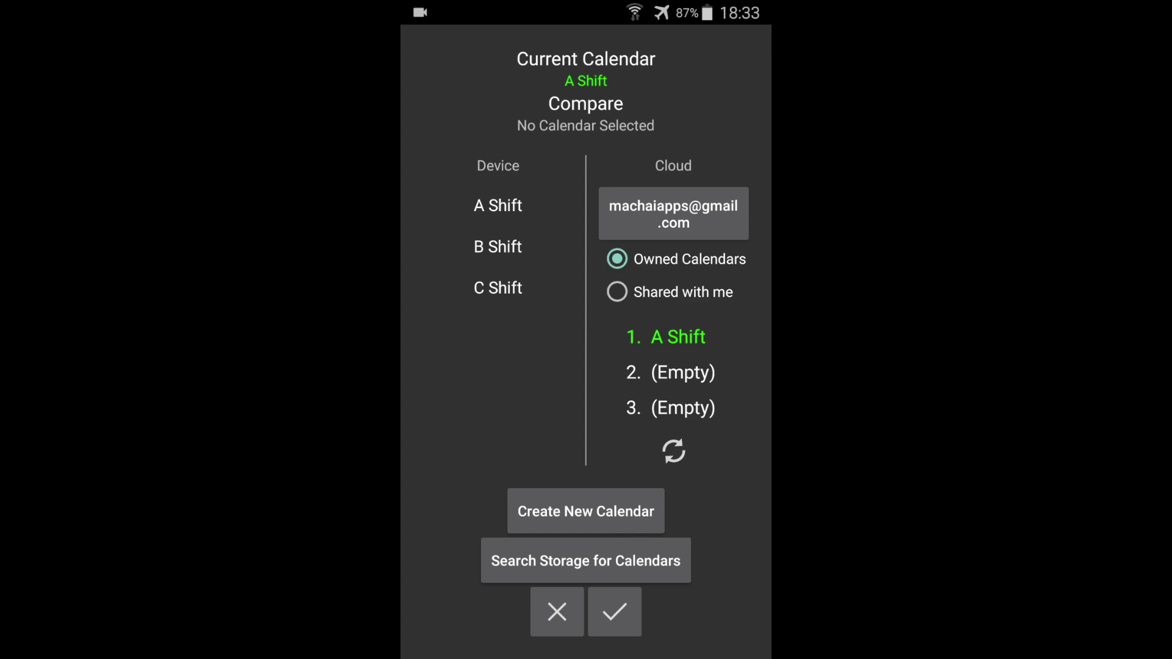
Step: Close My Calendars and acknowledge the cloud download Success message
{"action": "left_click", "coordinate": [614, 611]}
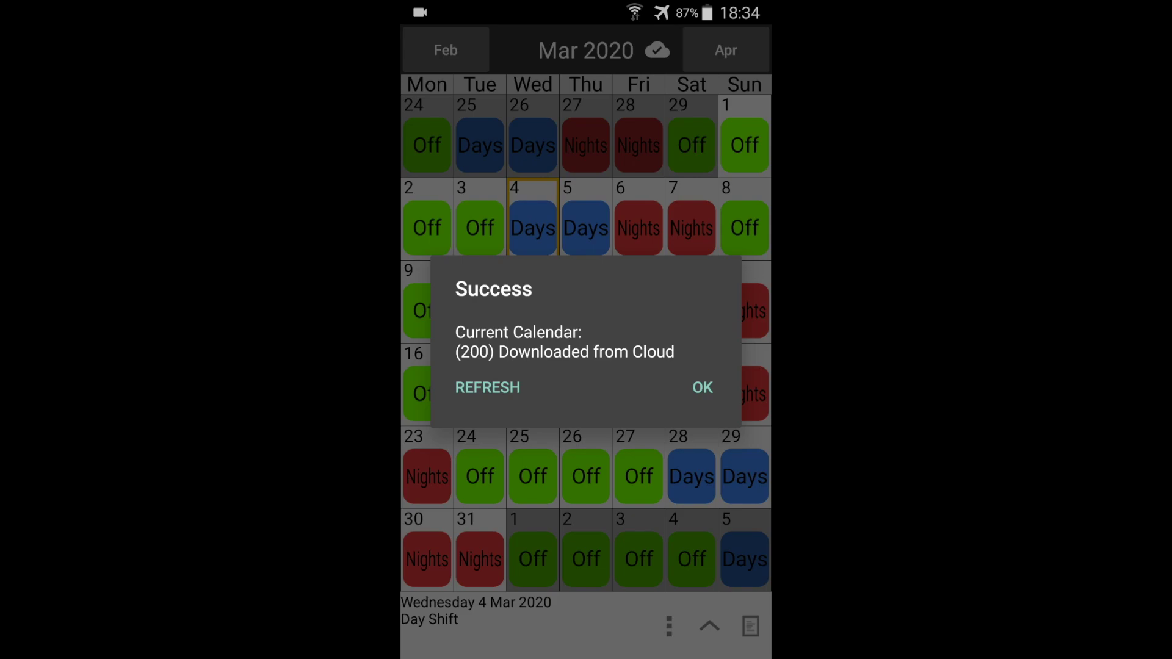
{"action": "left_click", "coordinate": [703, 387]}
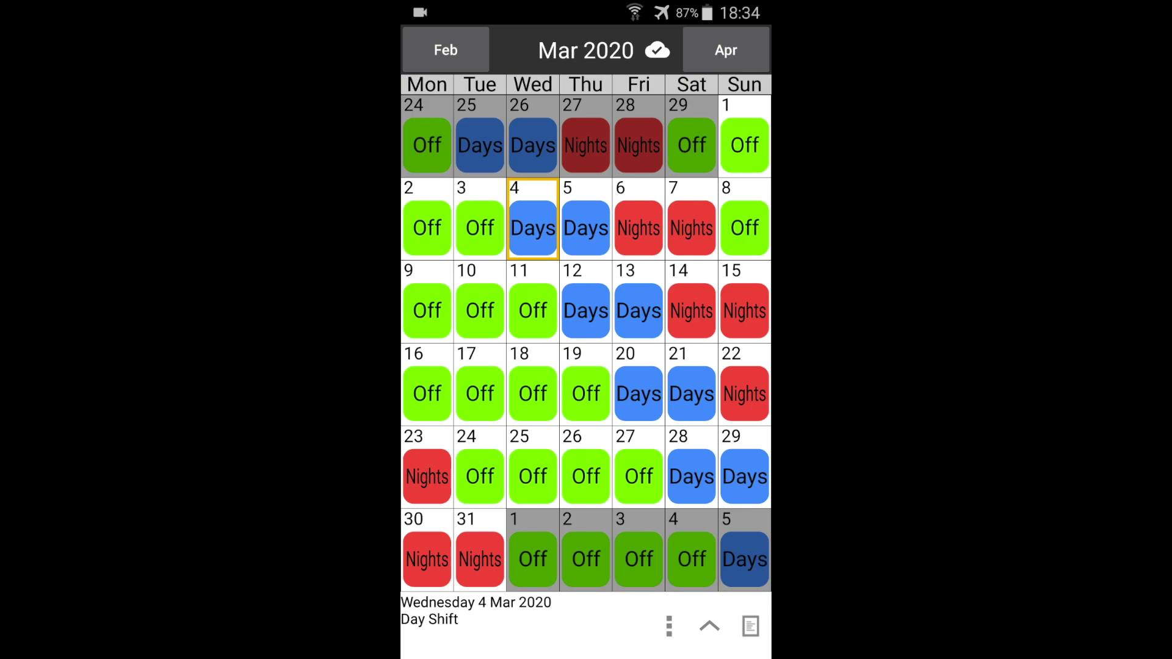
{"action": "left_click", "coordinate": [669, 625]}
Step: Add an account to the share list of the cloud A Shift calendar
{"action": "left_click", "coordinate": [585, 275]}
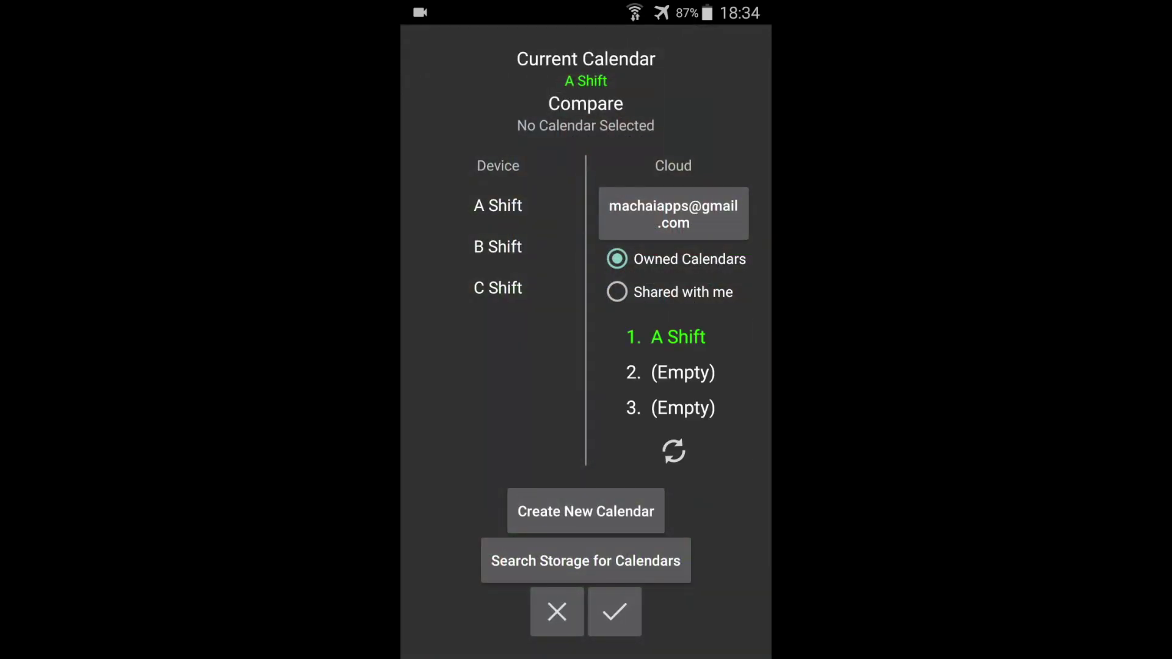
{"action": "left_click", "coordinate": [678, 337]}
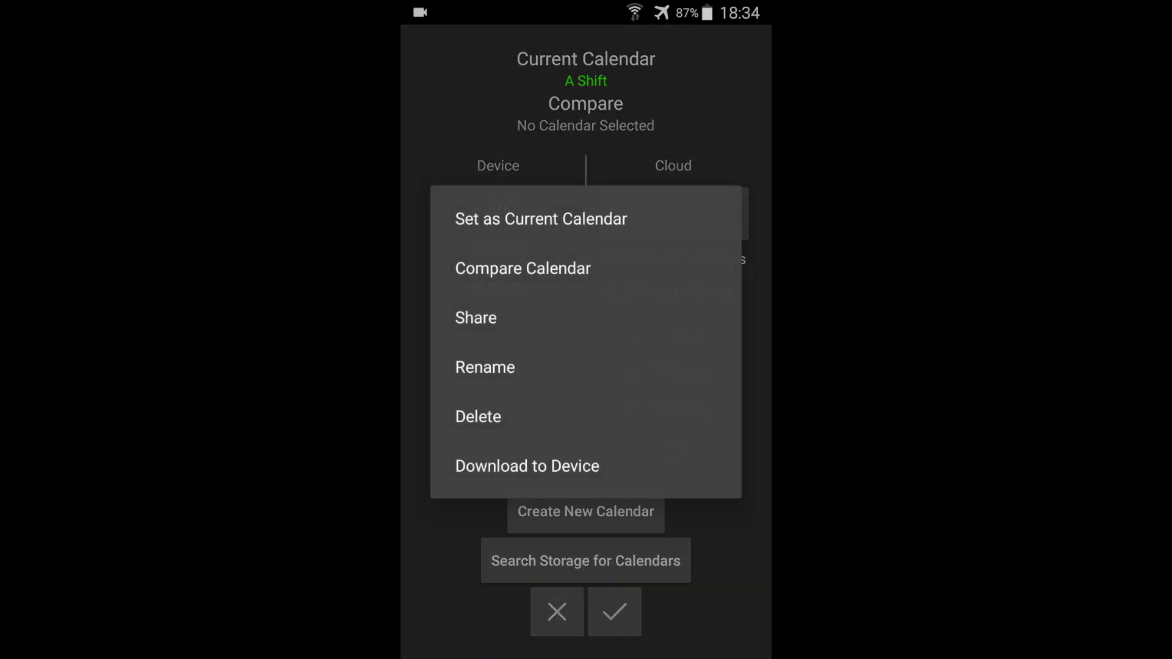
{"action": "left_click", "coordinate": [550, 318]}
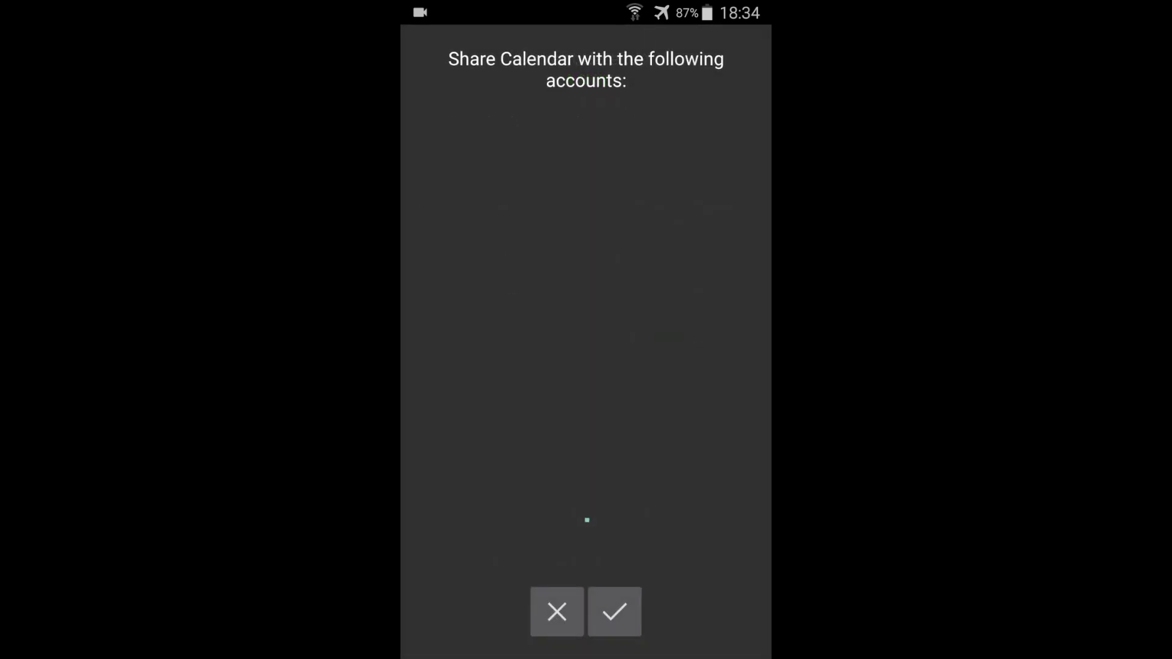
{"action": "left_click", "coordinate": [449, 180]}
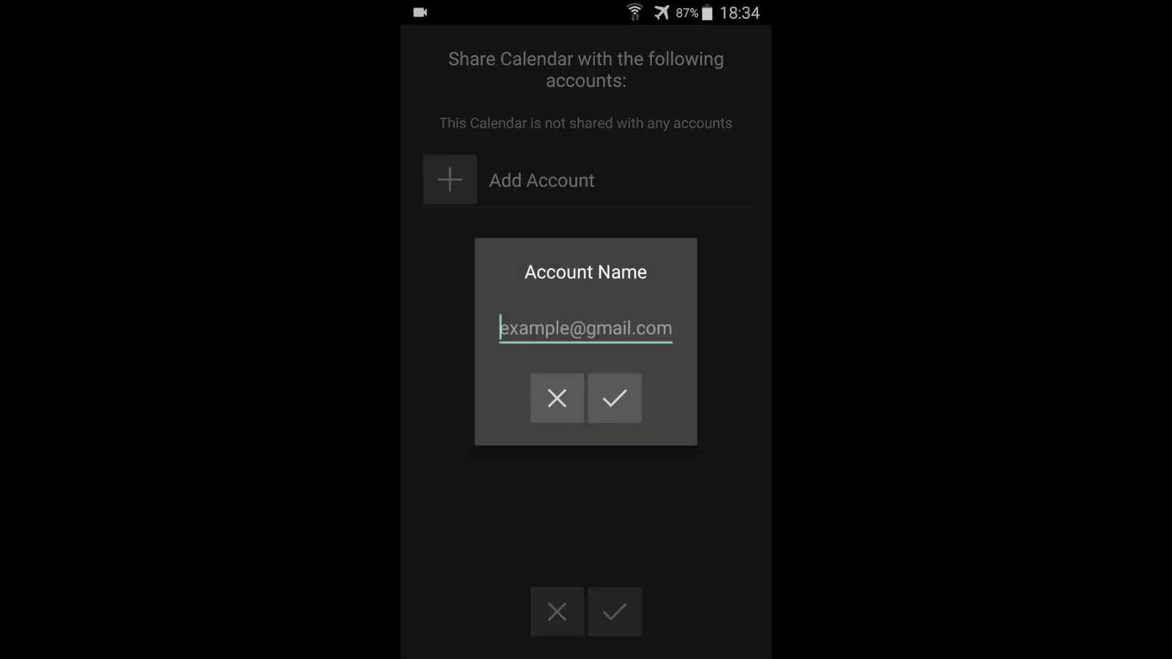
{"action": "left_click", "coordinate": [573, 328]}
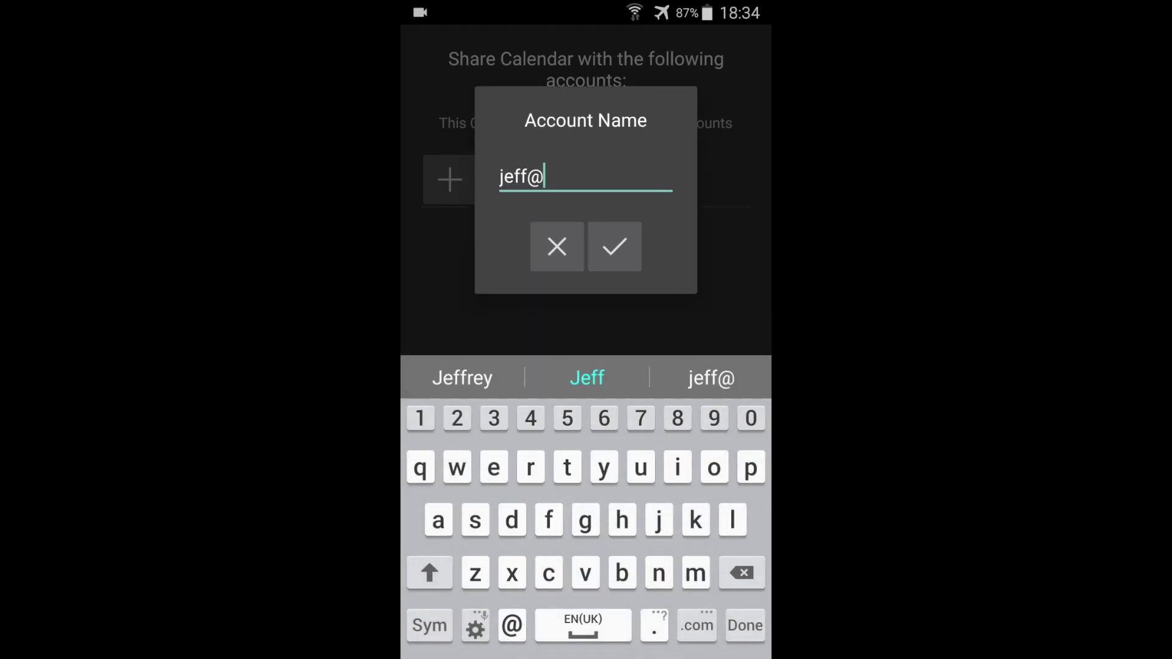
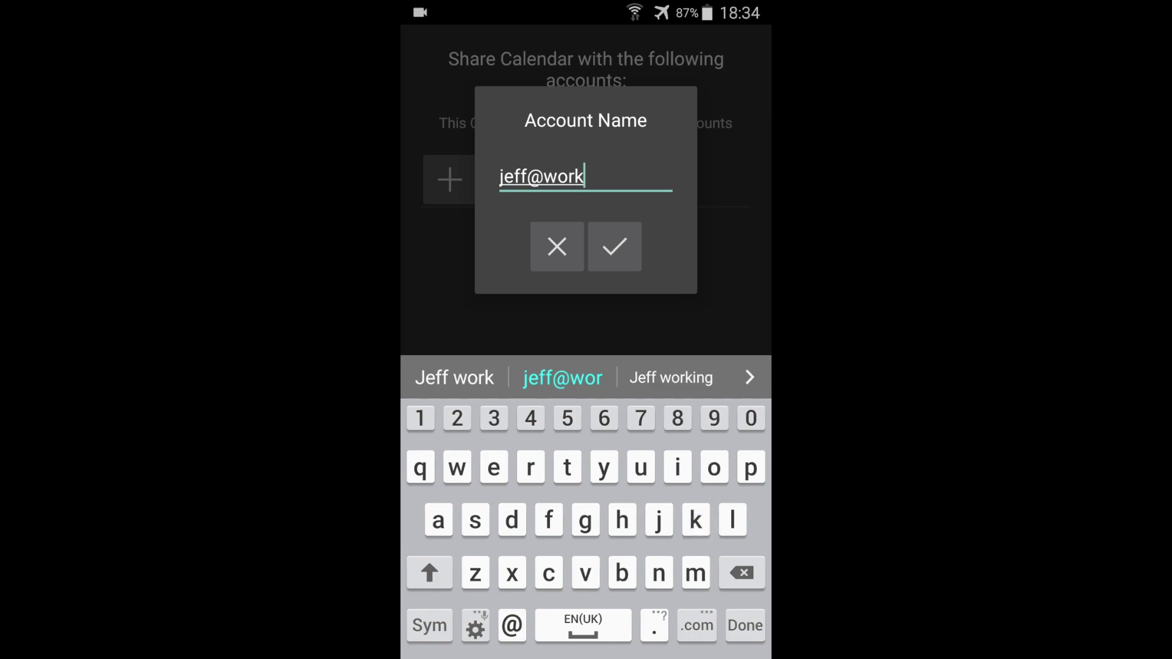
{"action": "left_click", "coordinate": [614, 246]}
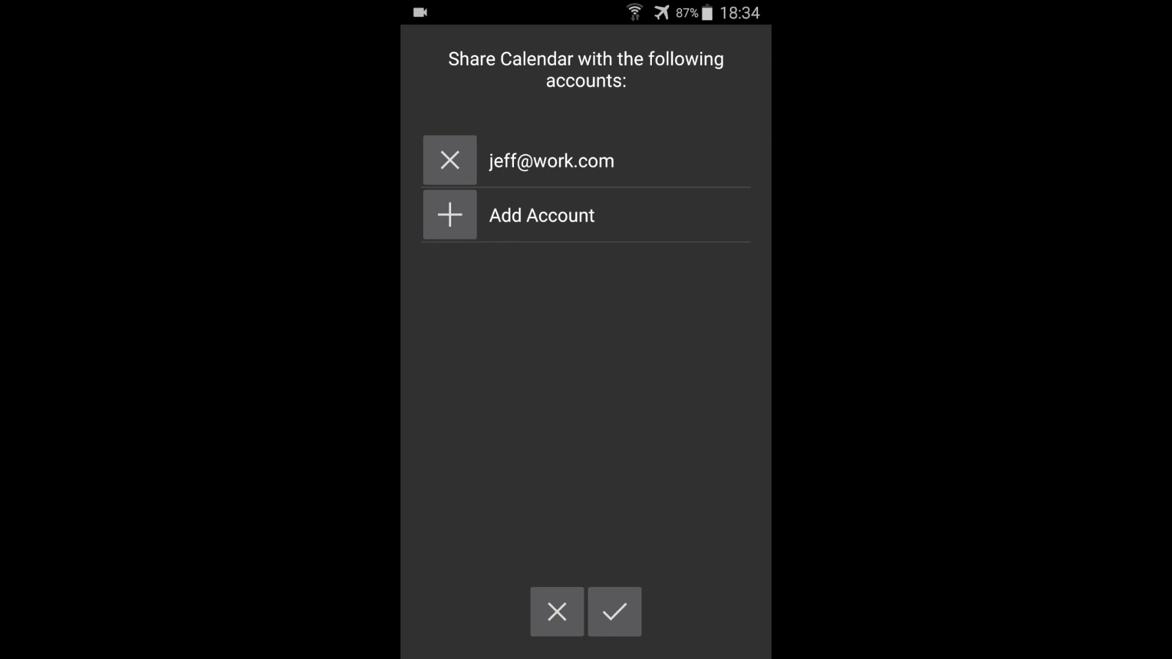
Step: Save A Shift's sharing and make Daves Shift, shared with me, the current calendar
{"action": "left_click", "coordinate": [614, 611]}
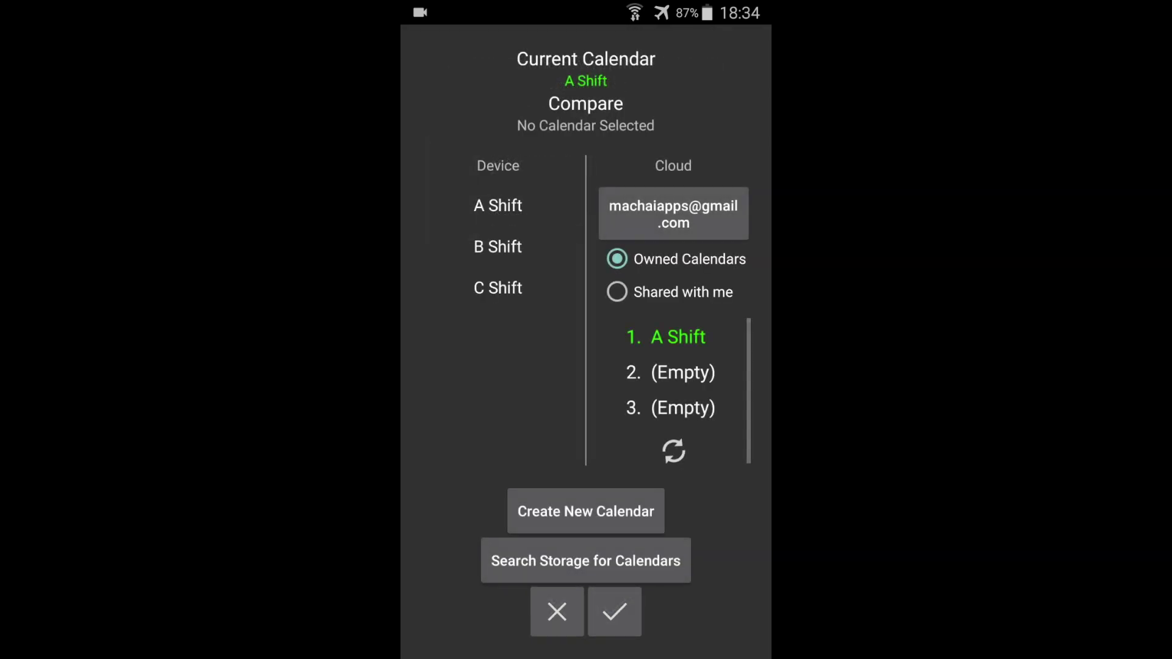
{"action": "left_click", "coordinate": [694, 297]}
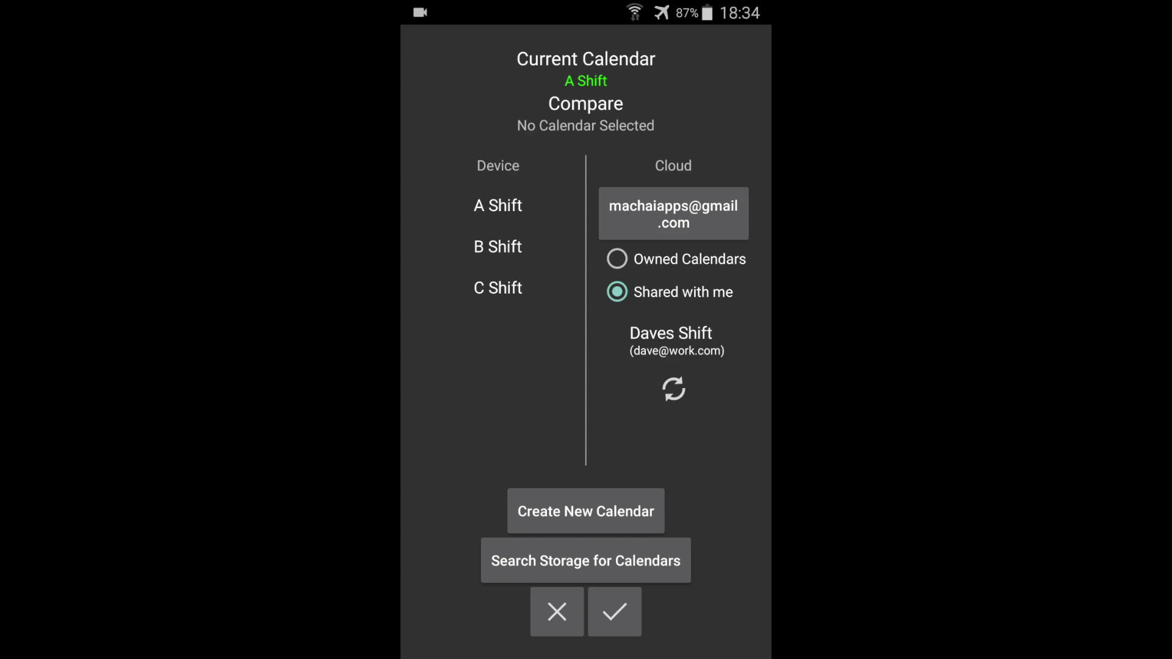
{"action": "left_click", "coordinate": [671, 339]}
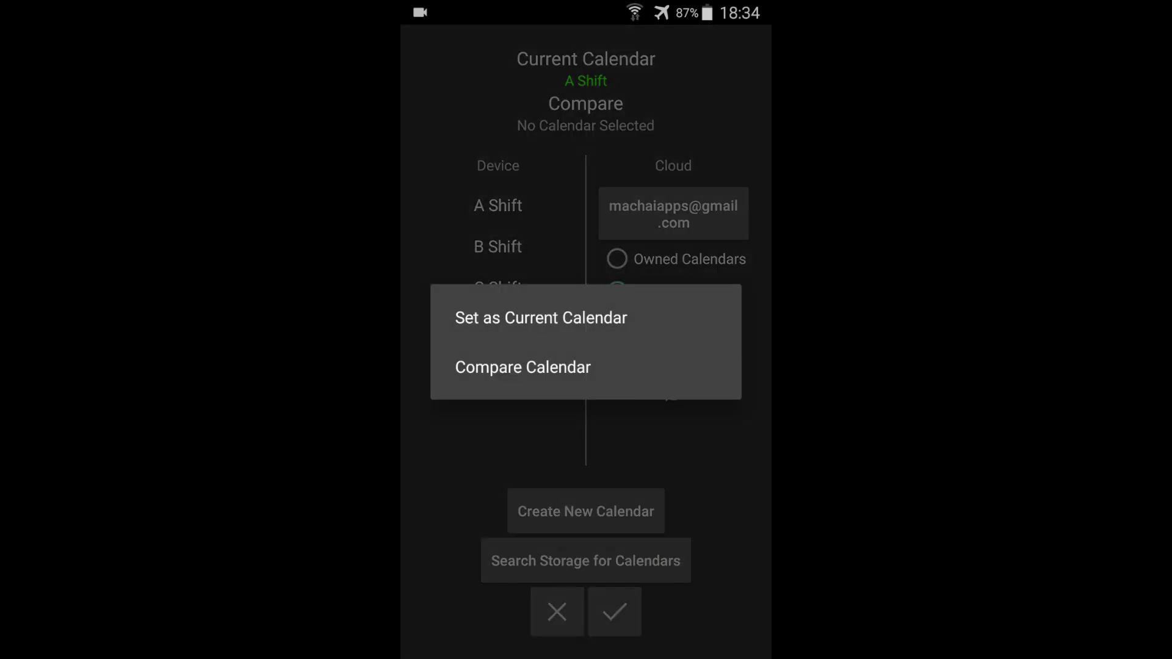
{"action": "left_click", "coordinate": [611, 320]}
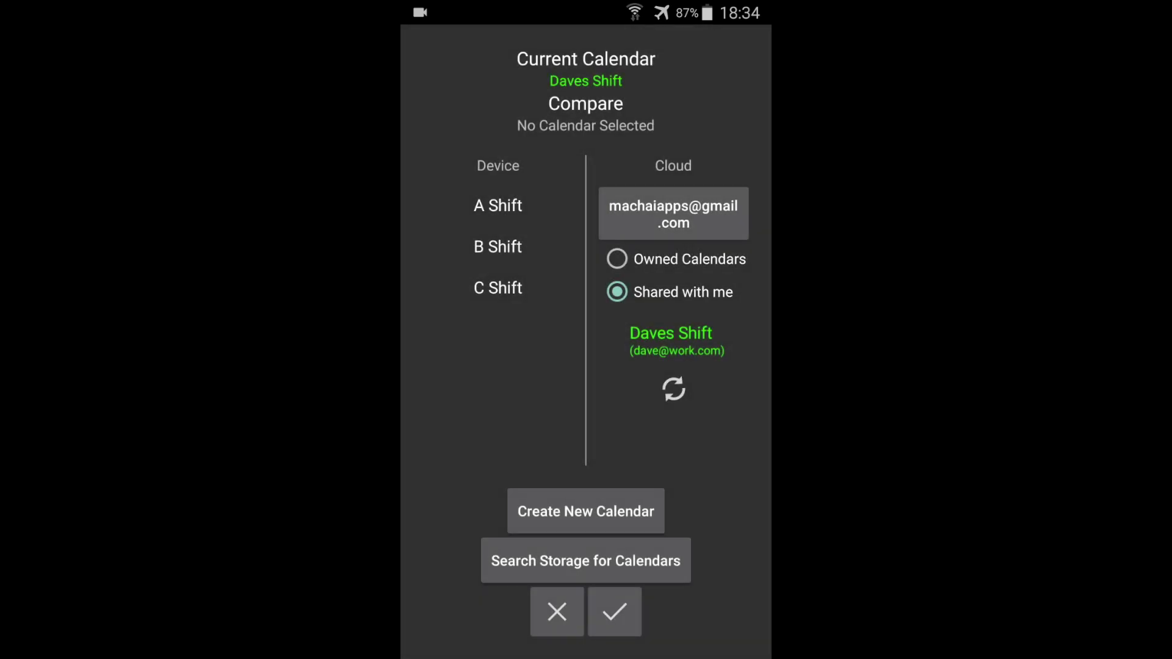
{"action": "left_click", "coordinate": [614, 611]}
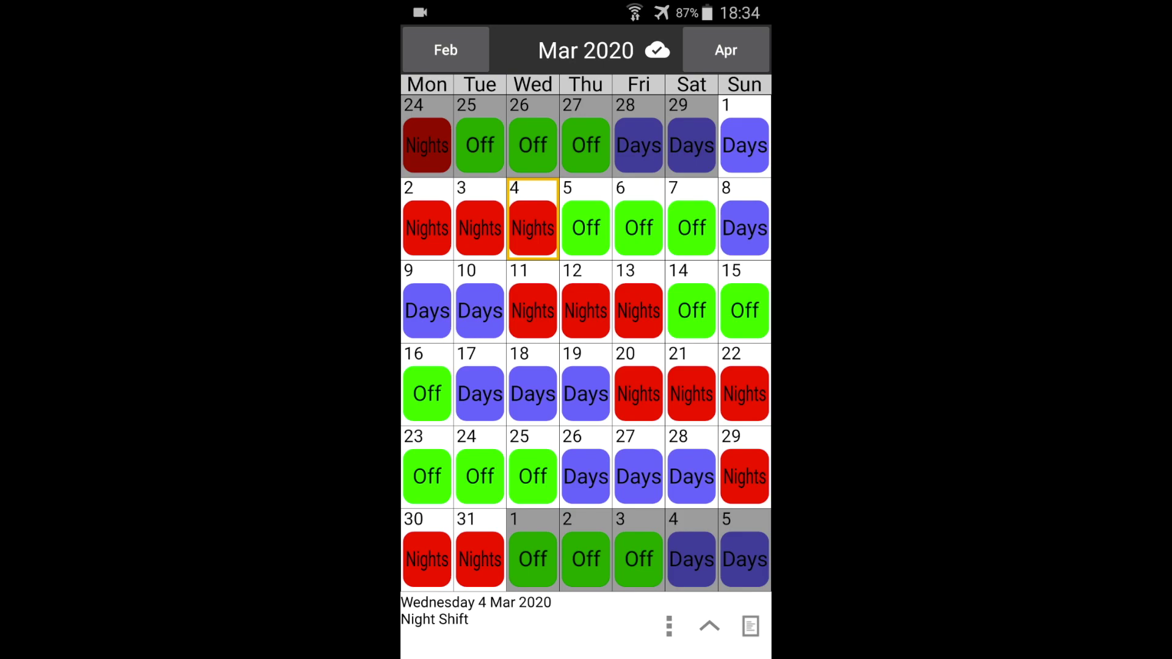